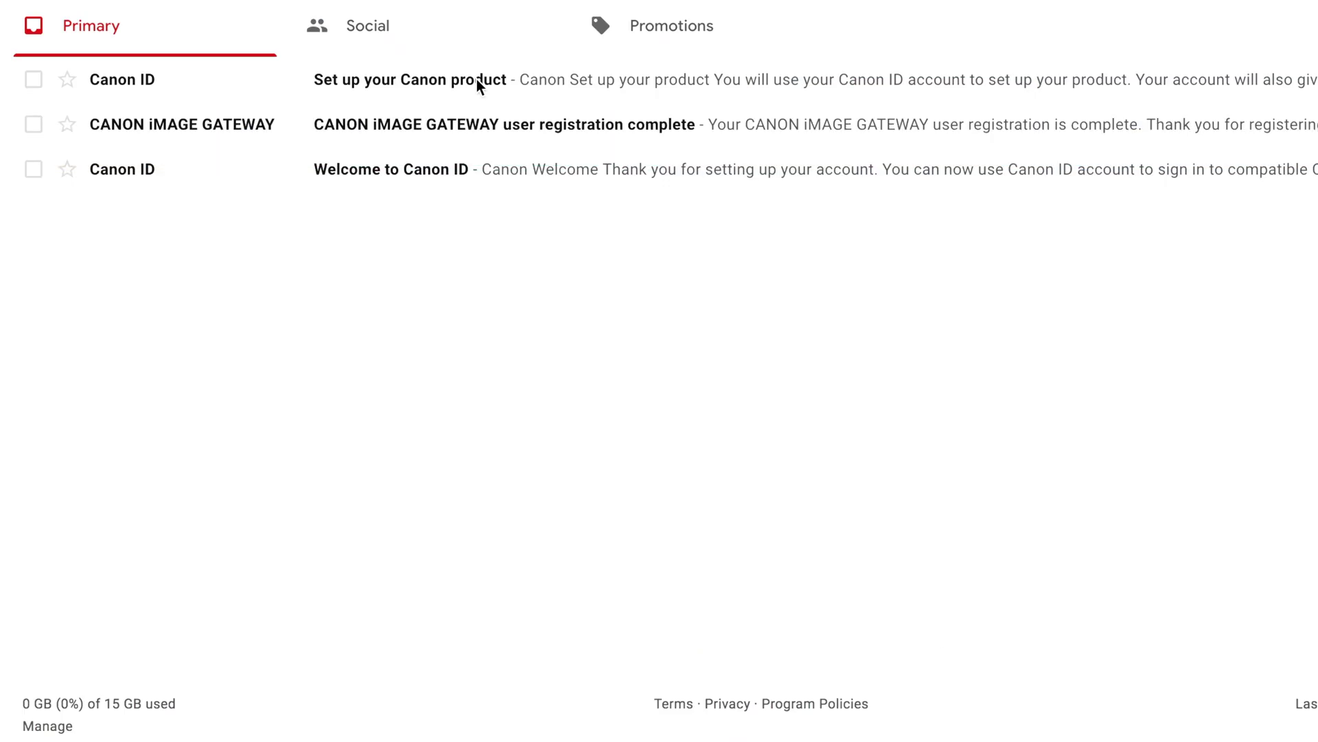
Open the Canon setup email, then start Canon ID sign-in from the iMAGE GATEWAY welcome page.
left_click(476, 80)
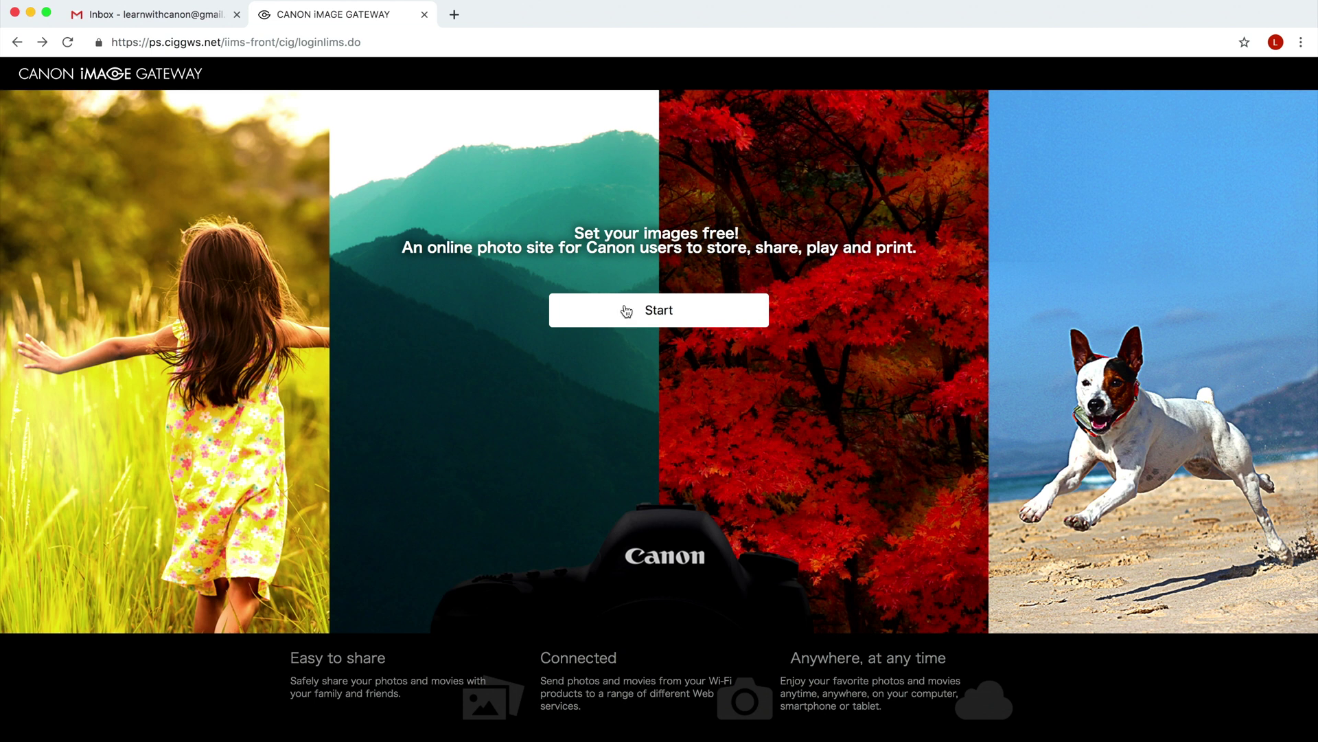
left_click(626, 312)
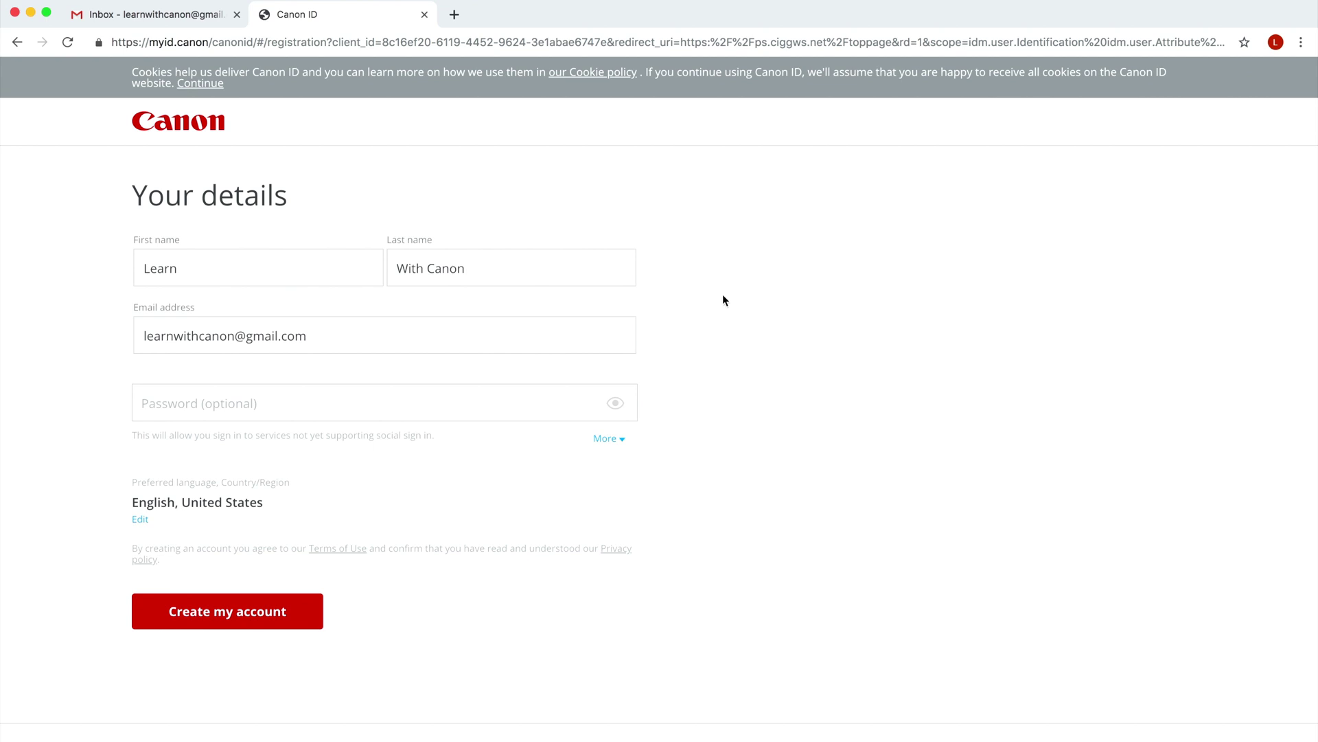
Enter an account password in the Password (optional) field on the Your details form.
left_click(376, 401)
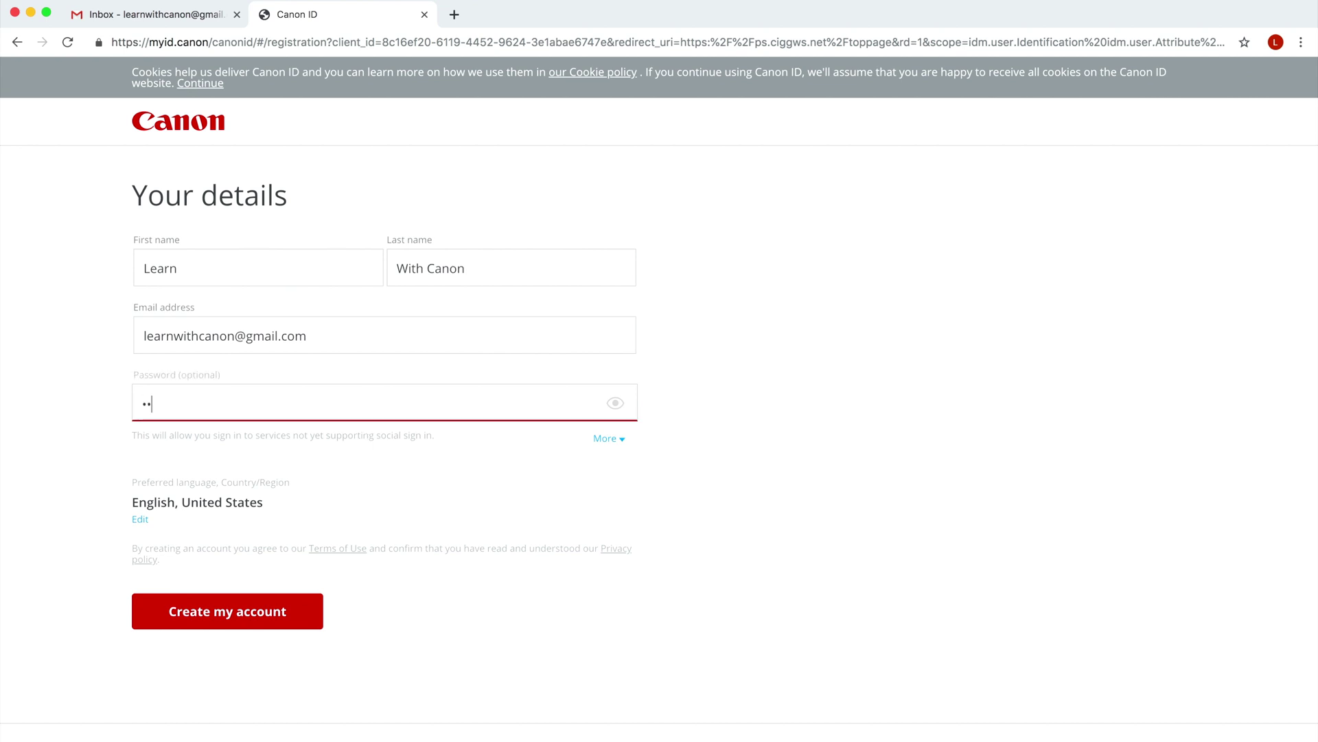
type("•••••••")
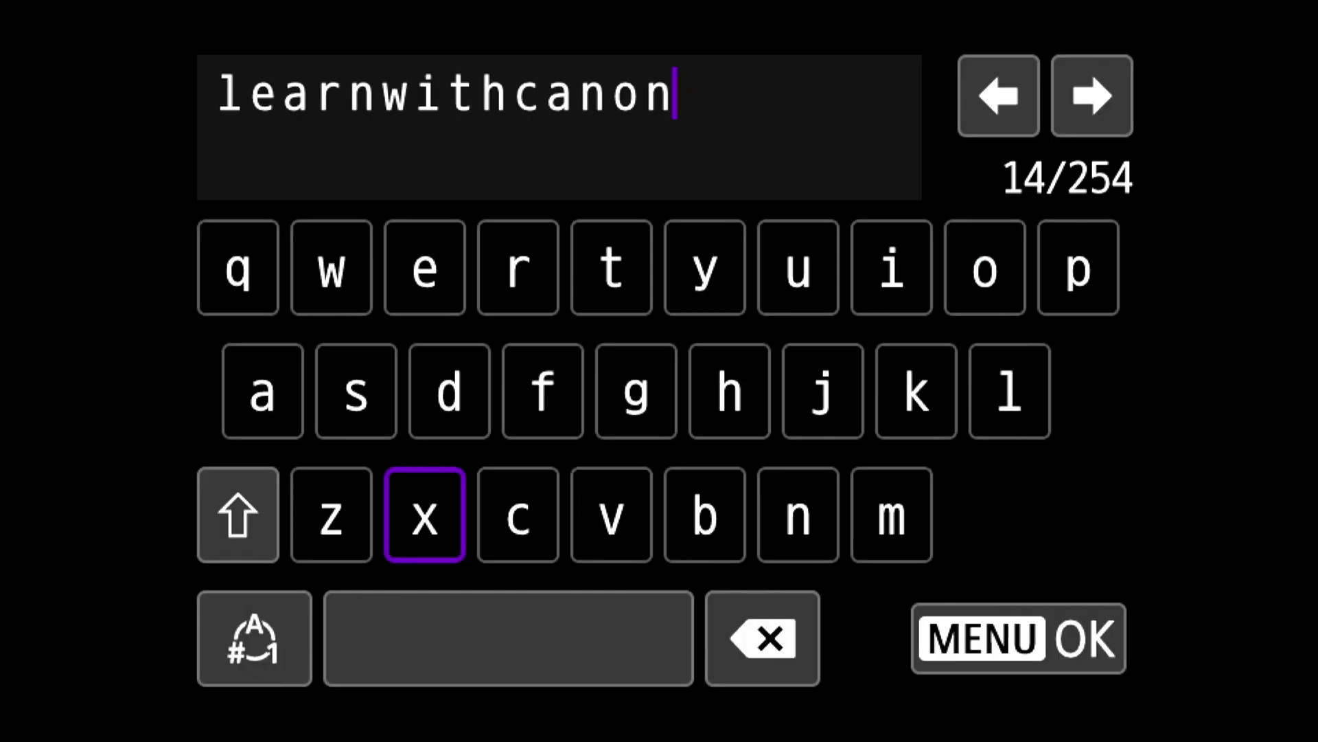
Finish the camera's e-mail address with the @ symbol from the symbols keyboard and accept it.
key("Left")
key("Down")
key("Left")
key("Return")
key("Up")
key("Up")
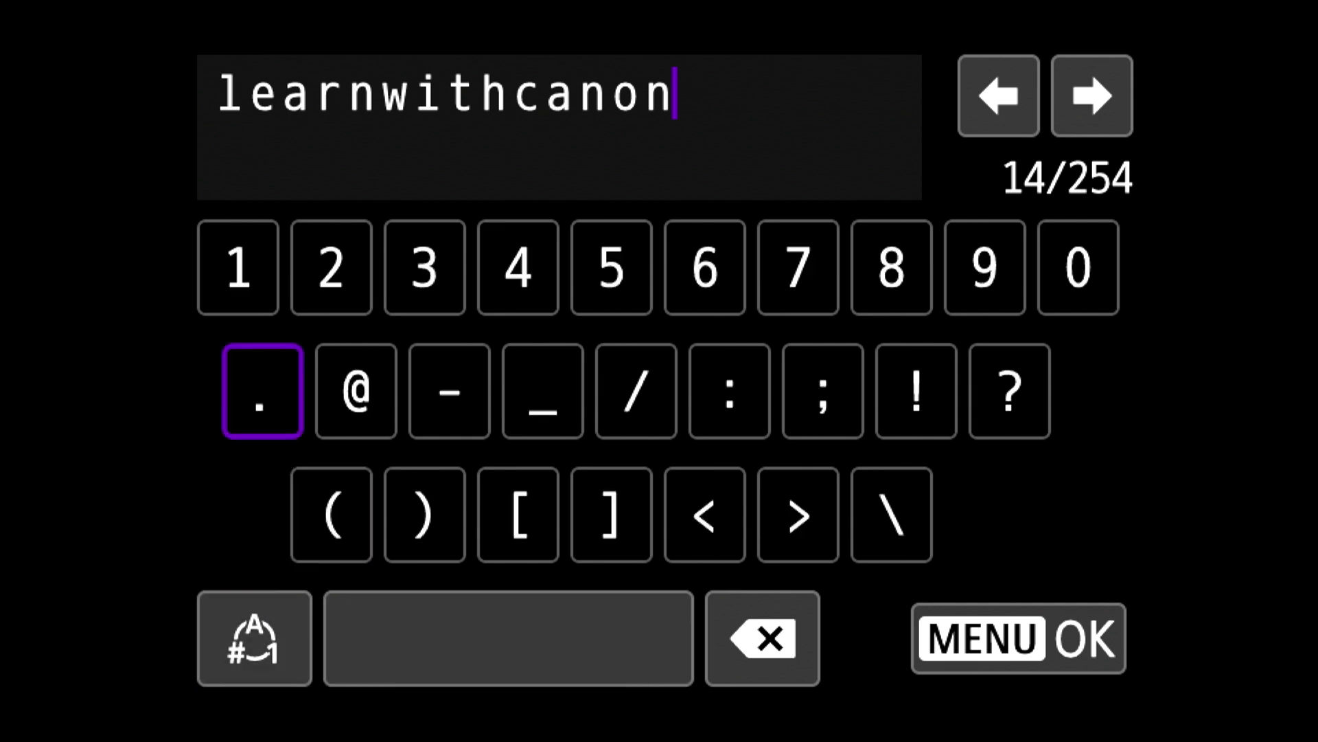
key("Right")
key("Return")
key("Down")
key("Down")
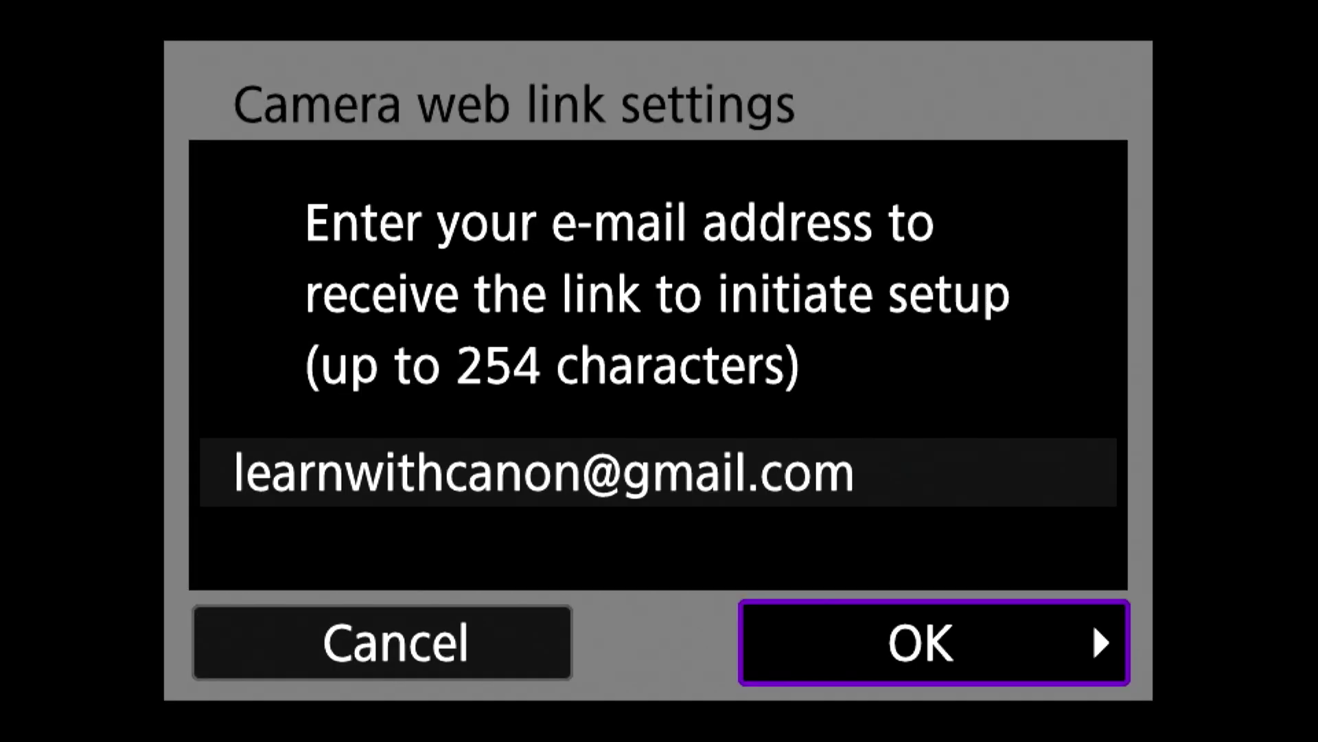
key("Return")
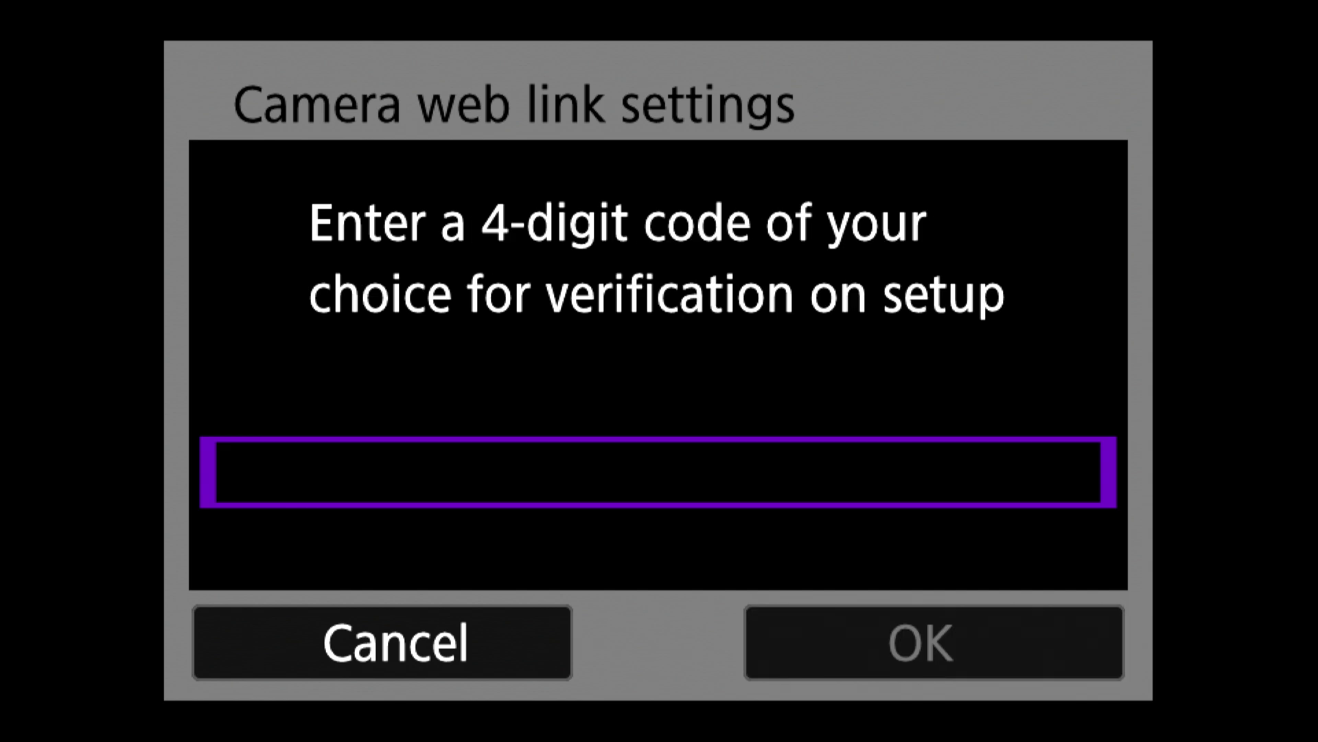
Enter a 4-digit verification code on the camera keypad and confirm it.
key("Return")
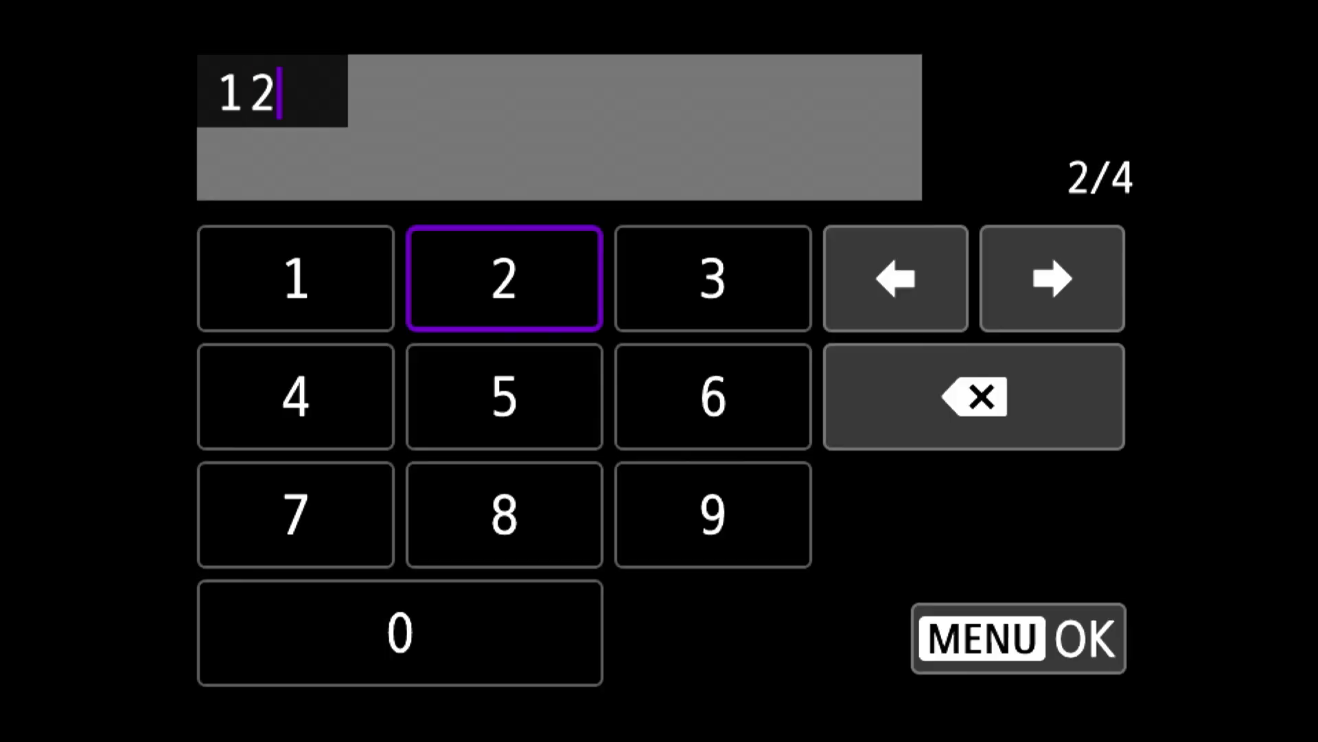
key("Right")
key("Return")
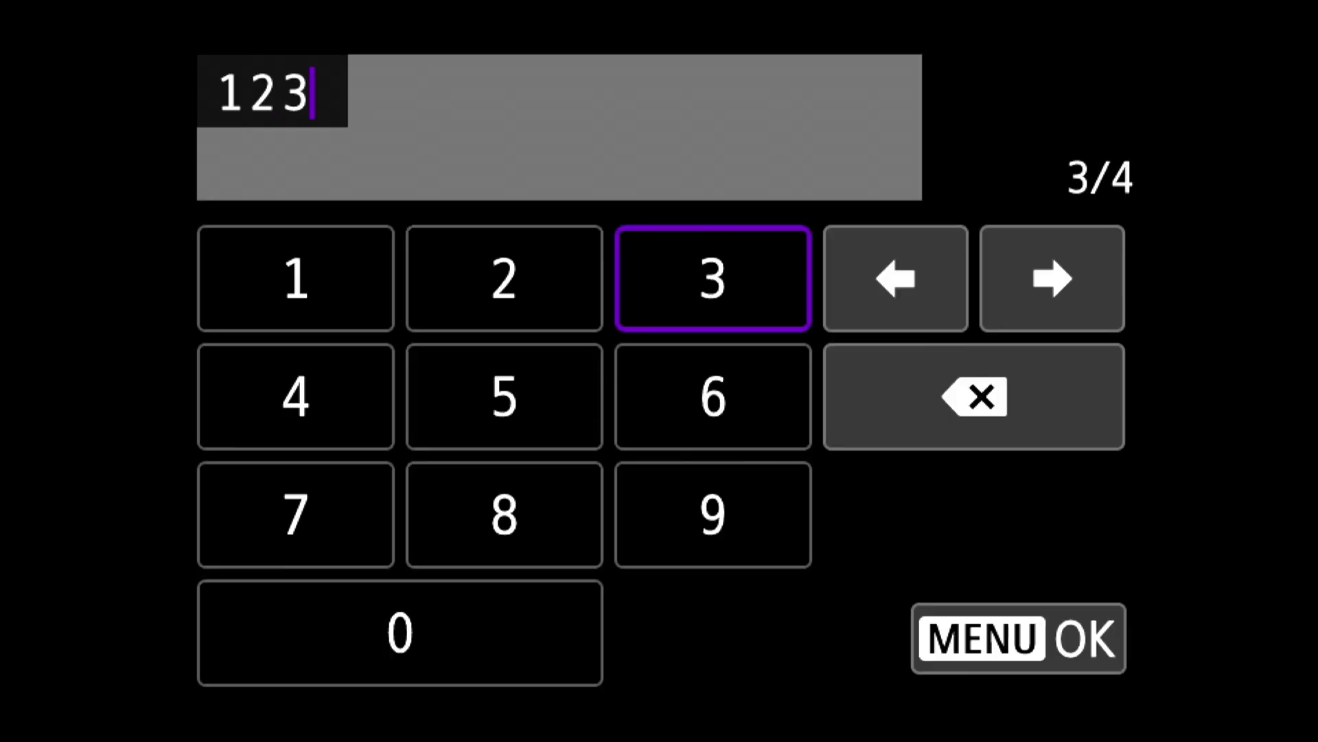
key("Down")
key("Left")
key("Left")
key("Return")
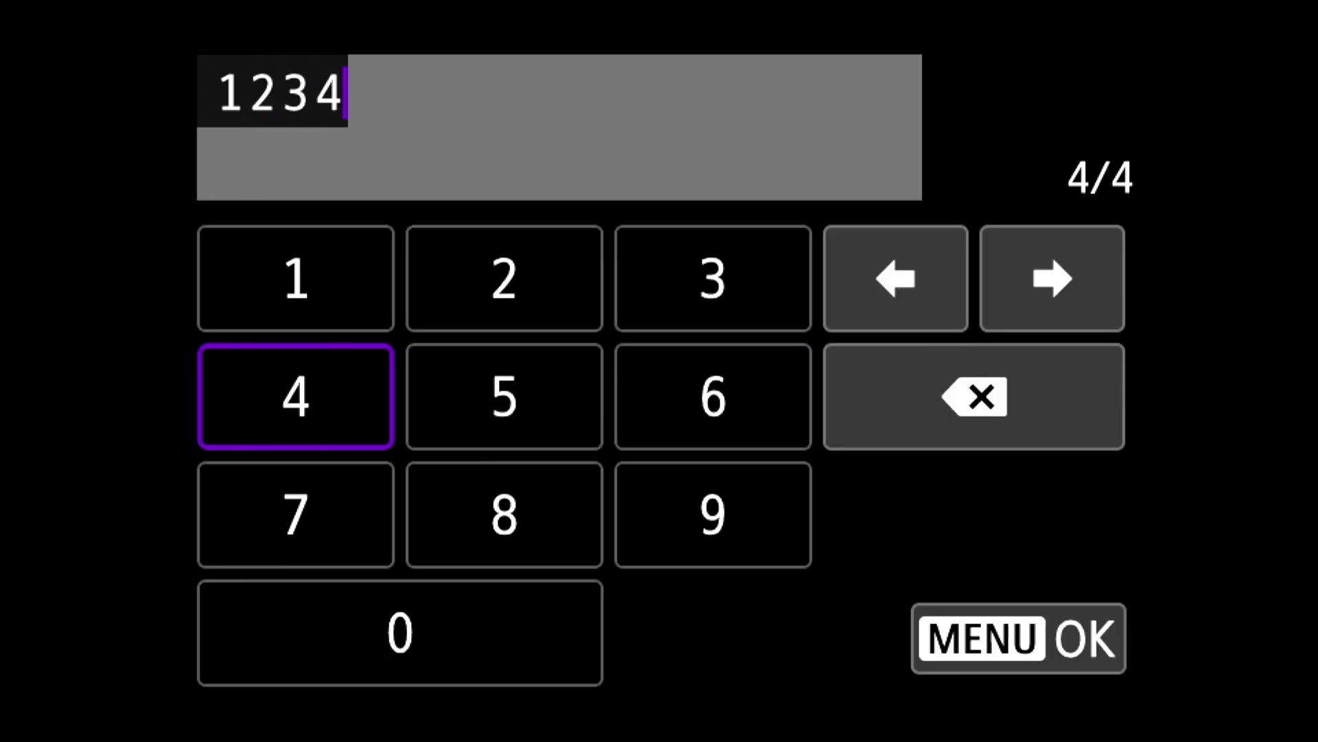
key("Escape")
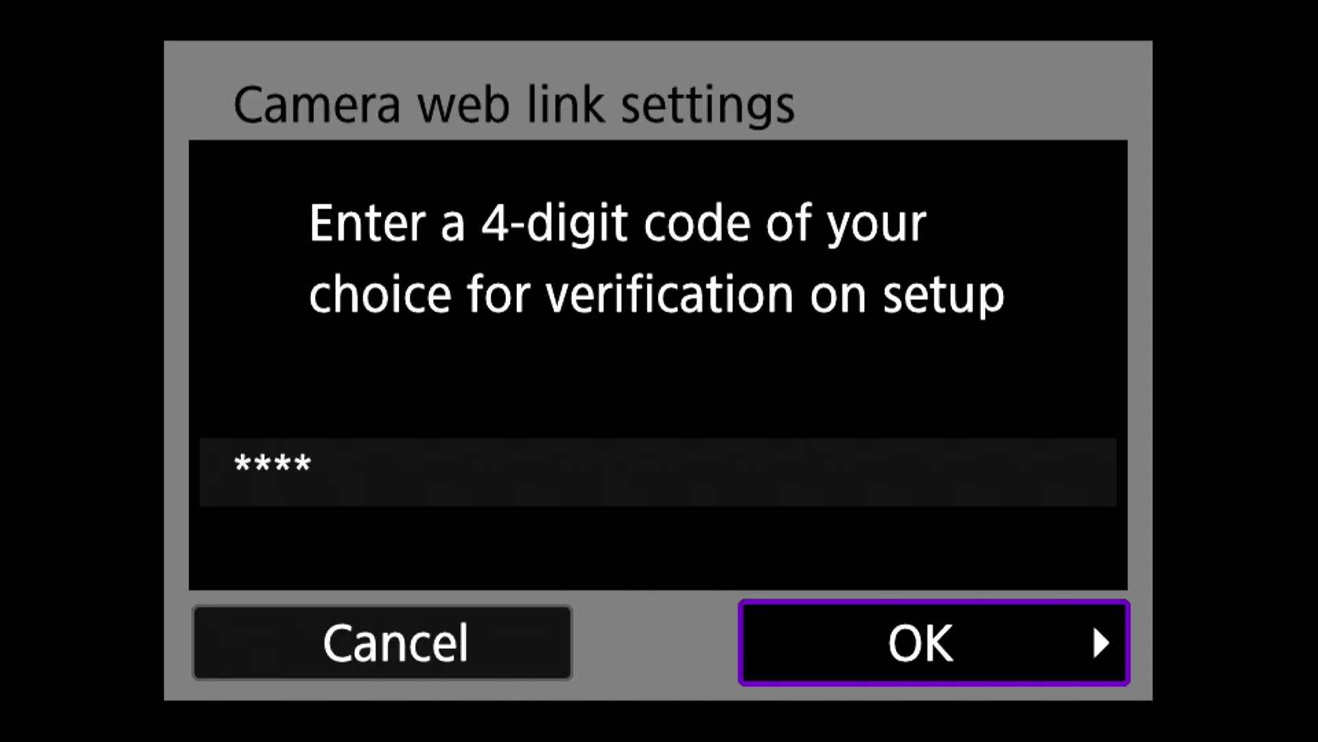
key("Return")
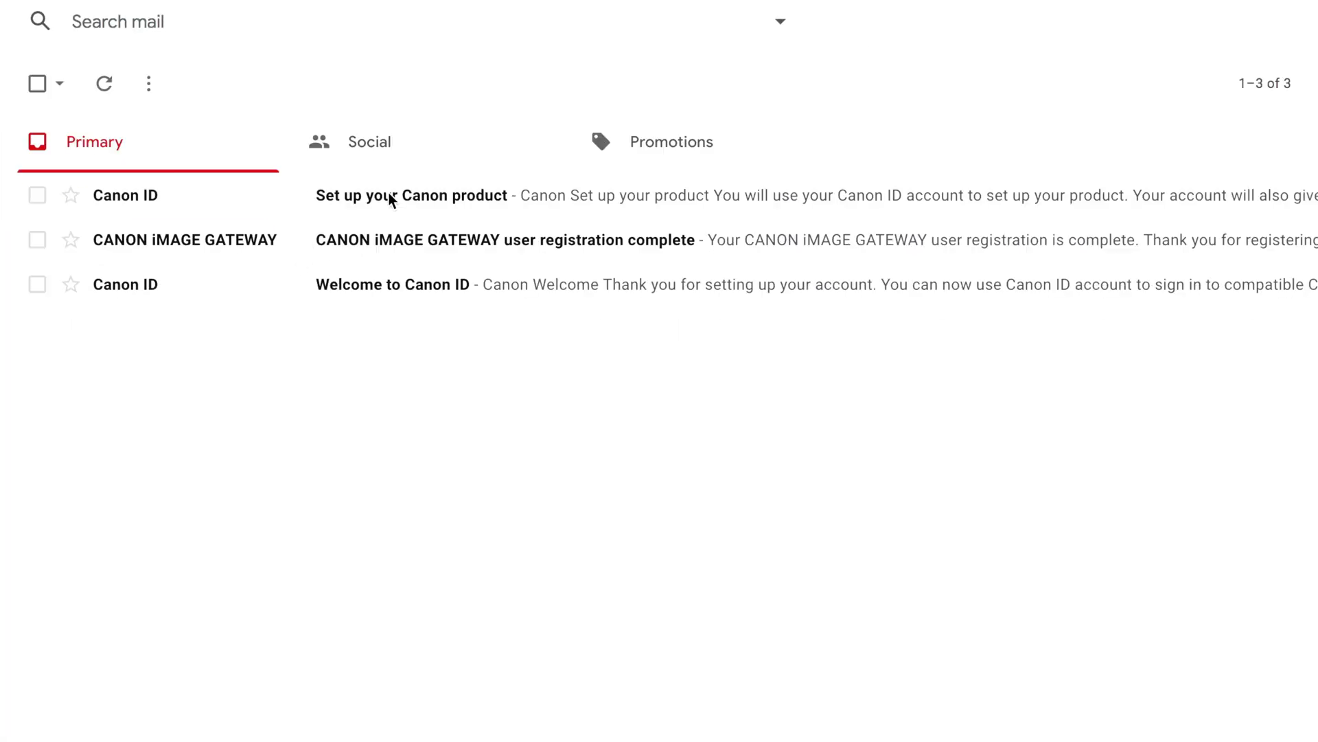
Open the 'Set up your Canon product' email and confirm the camera's verification code in the Code field.
left_click(479, 197)
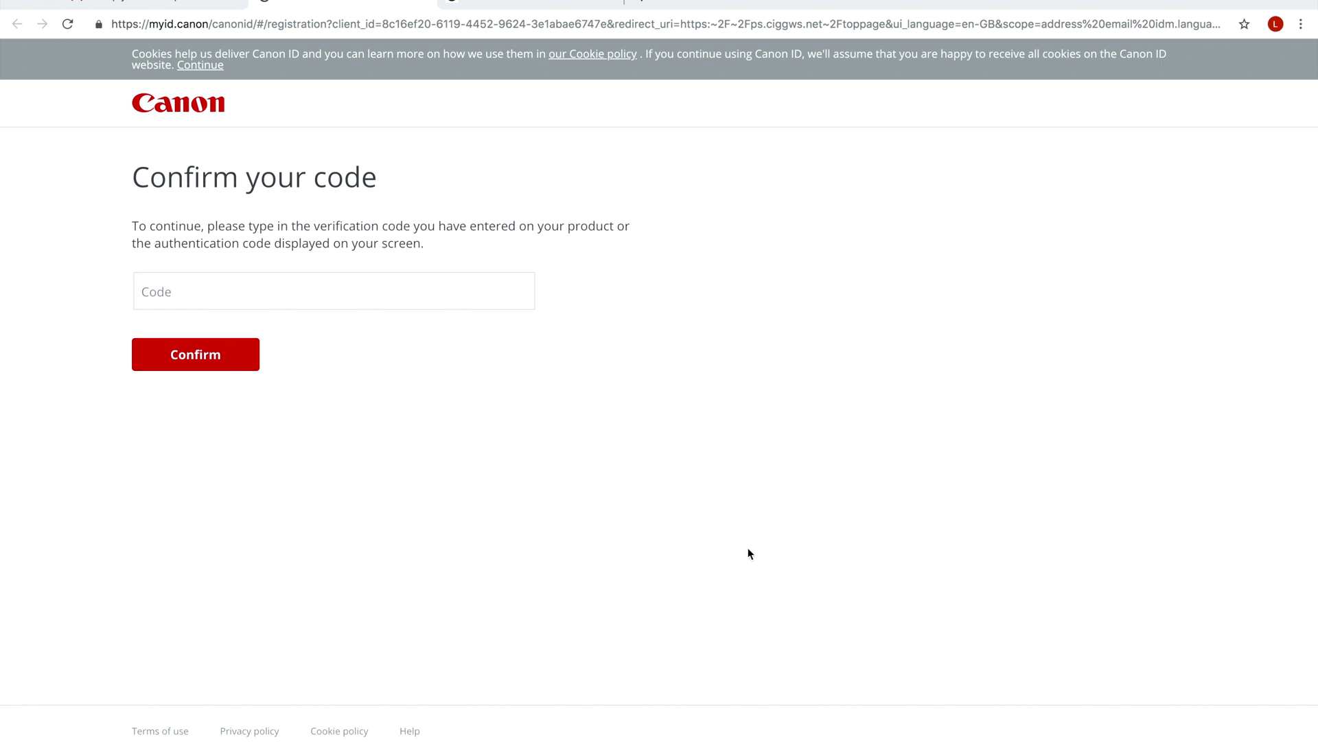
left_click(368, 298)
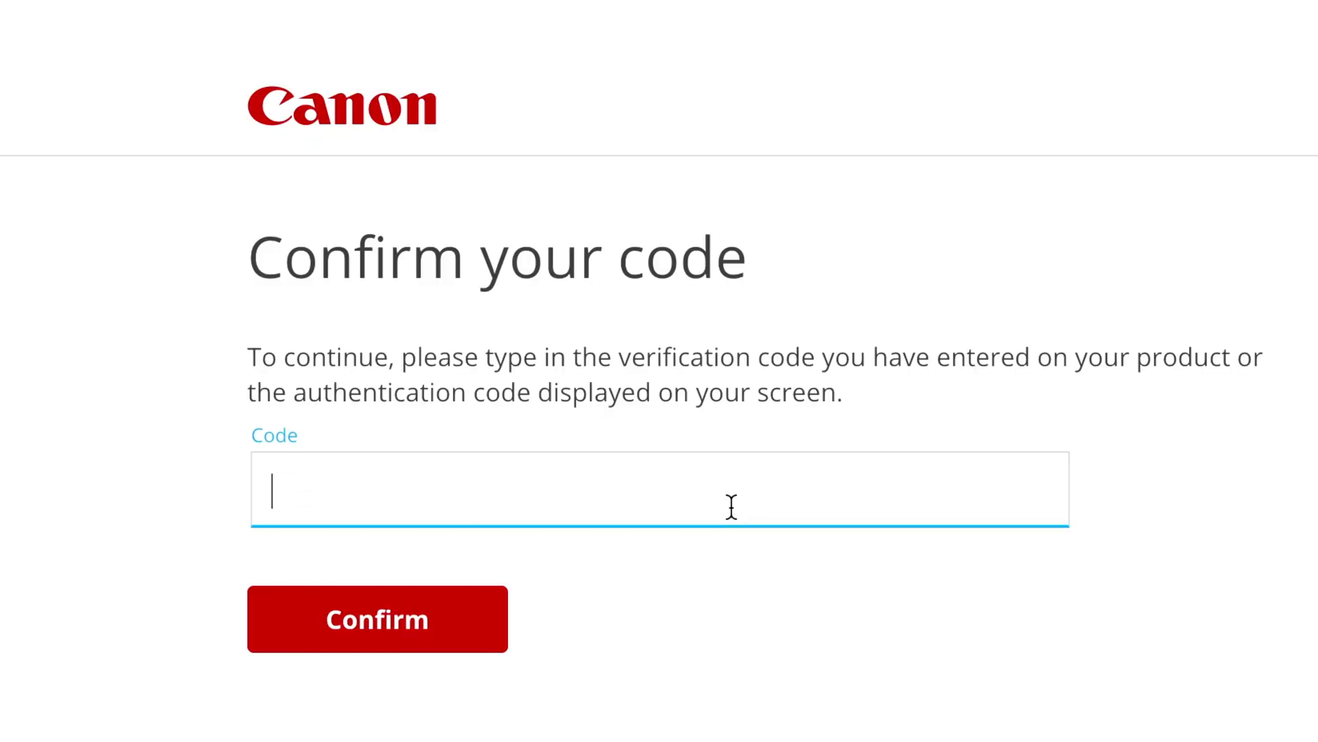
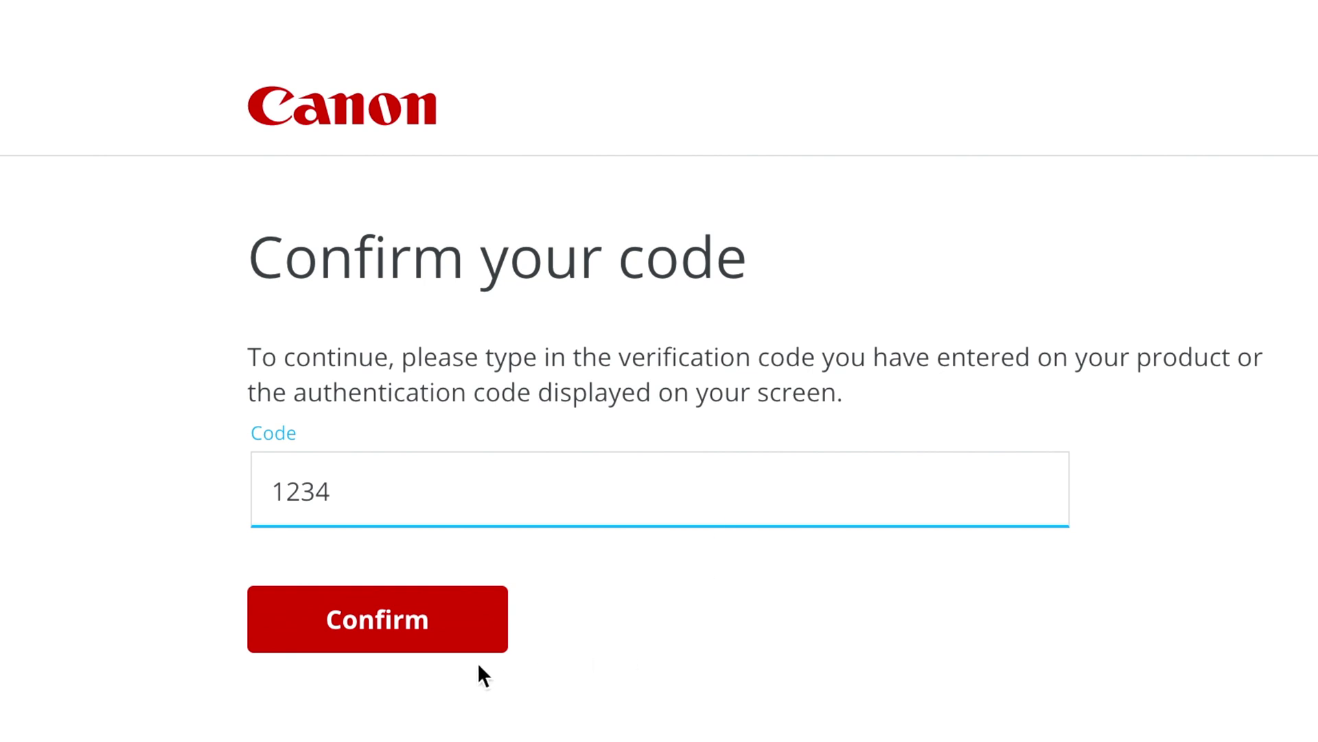
left_click(426, 637)
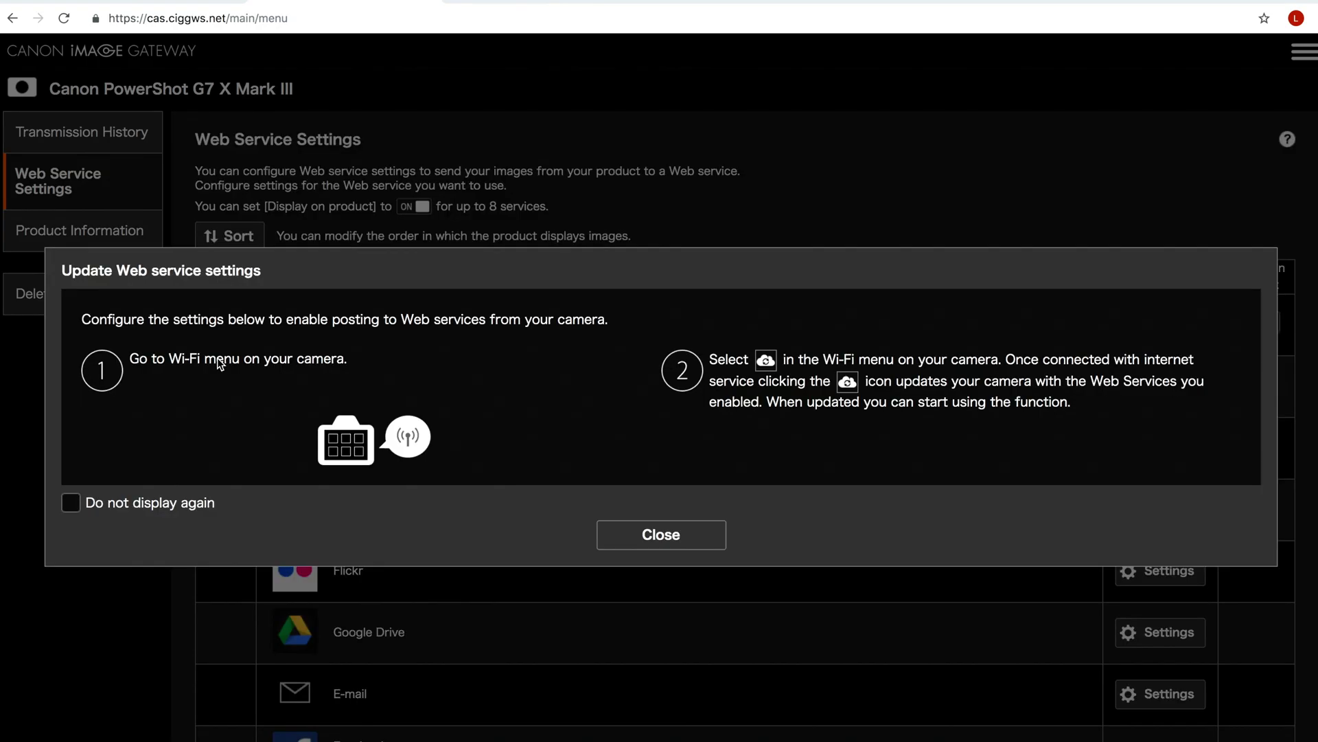
Open LIVE Streaming settings, agree to the YouTube Privacy Policy, and proceed to YouTube.
left_click(684, 545)
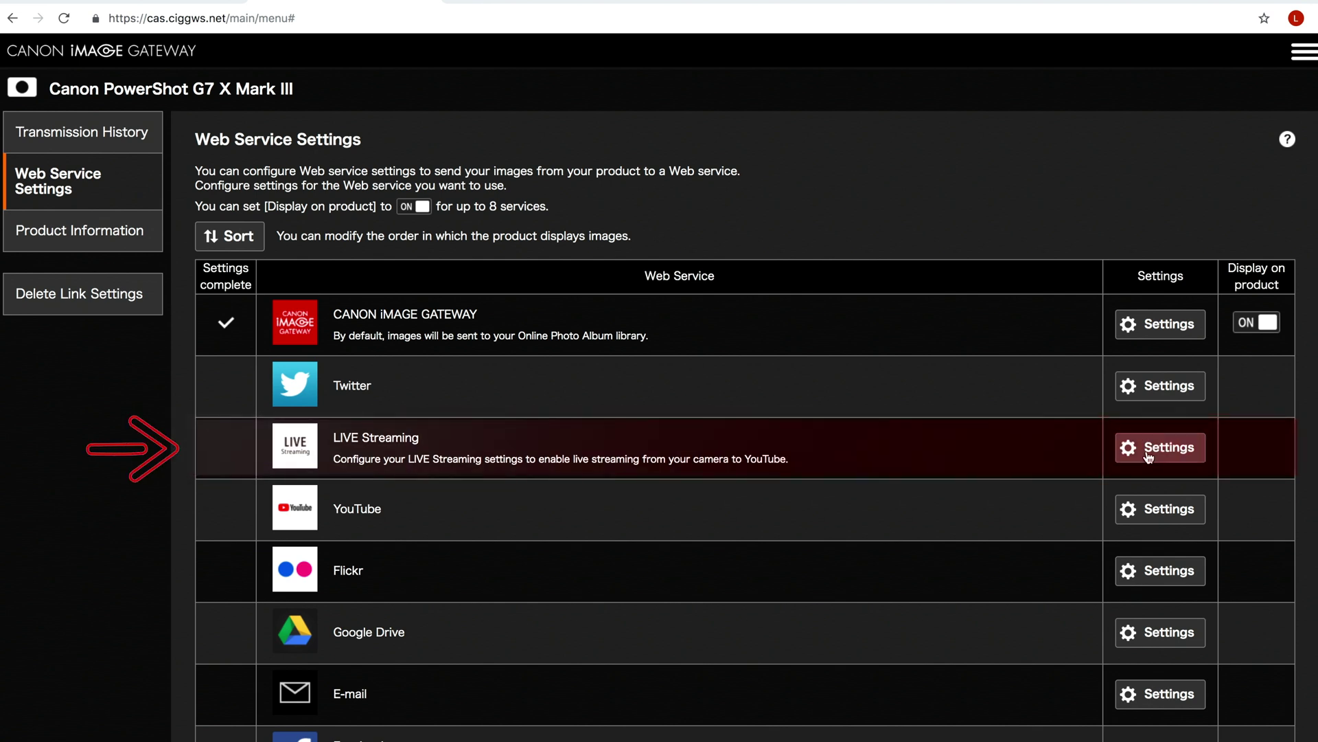
left_click(1148, 455)
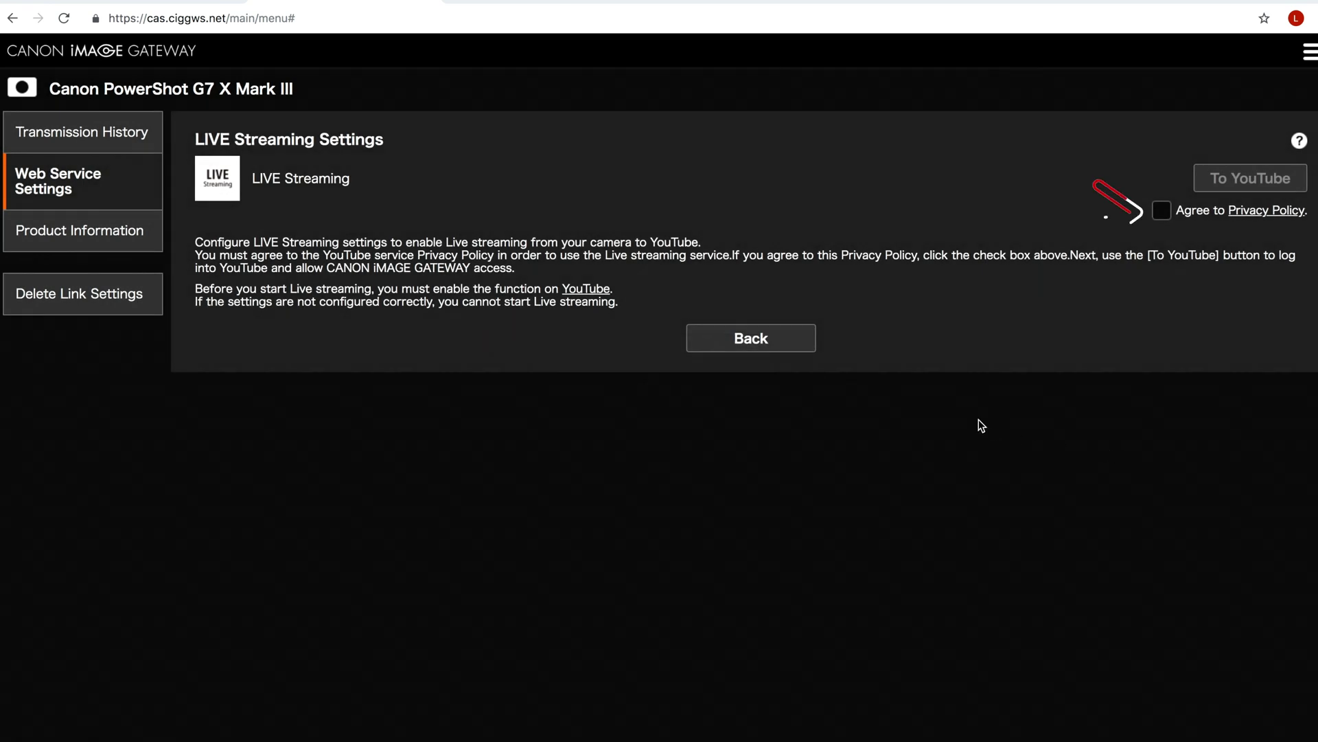
left_click(1162, 210)
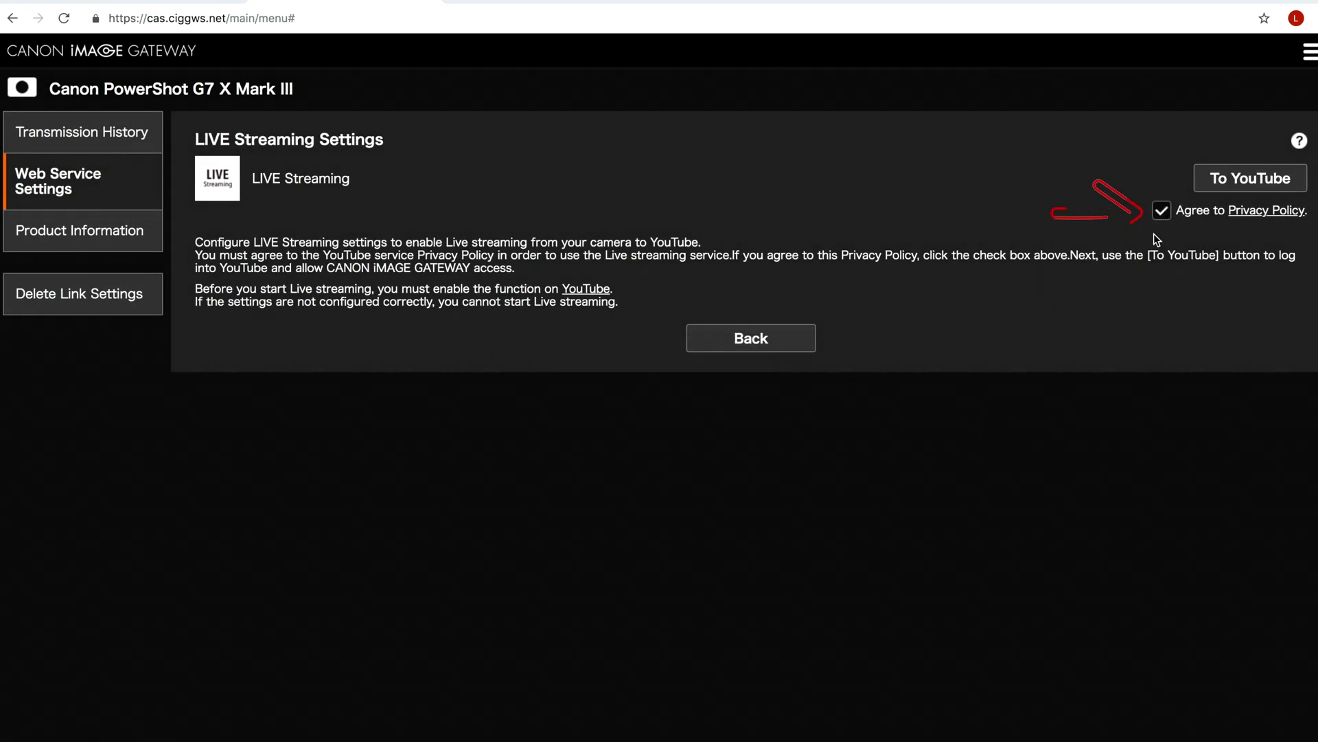
left_click(1208, 180)
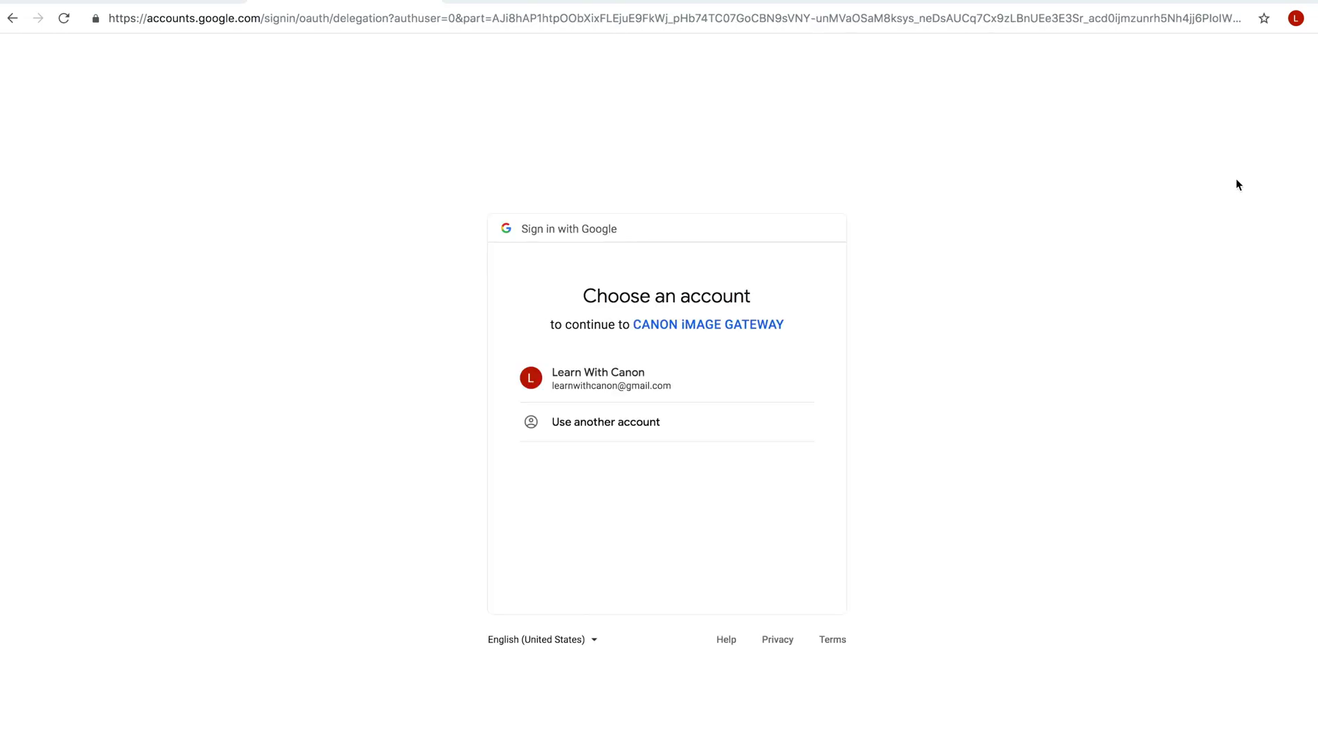
Pick the Google account and allow CANON iMAGE GATEWAY access to YouTube.
left_click(627, 375)
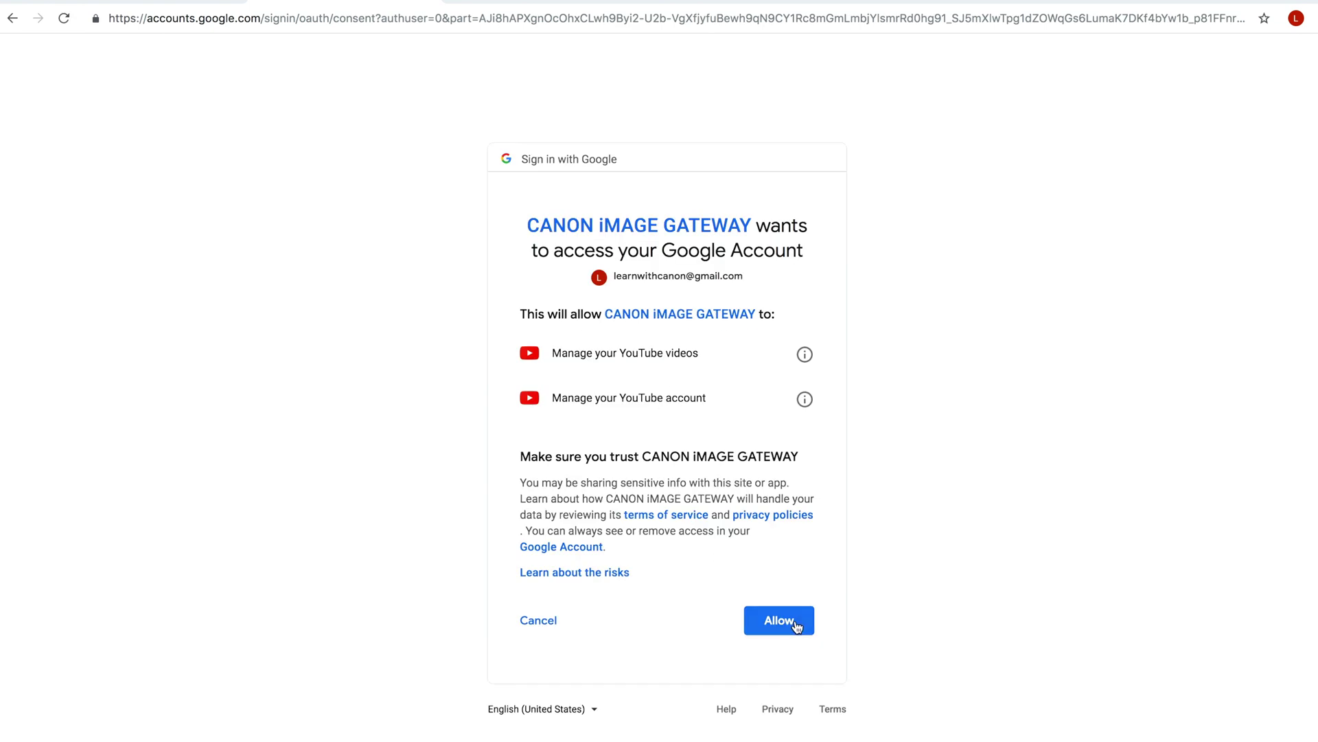
left_click(795, 621)
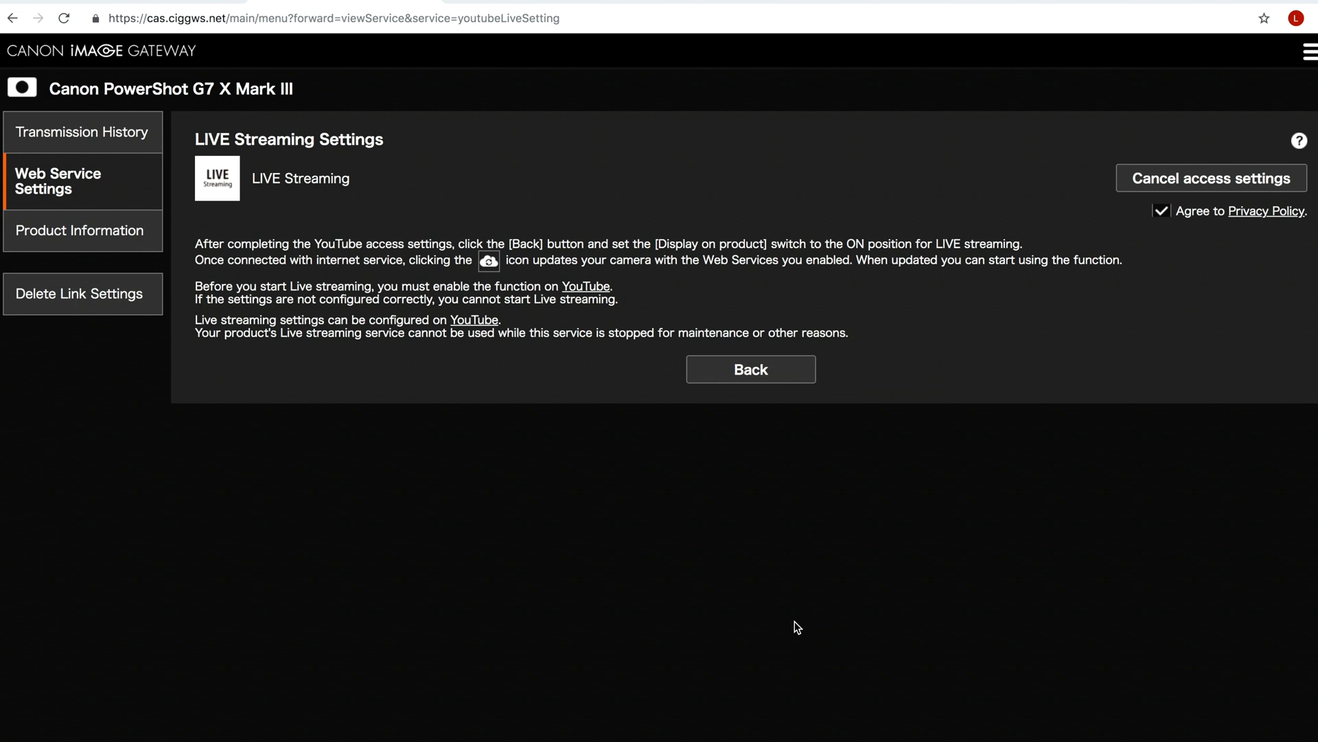
Return to the web service list, close the update notice, and turn LIVE Streaming's Display on product ON.
left_click(752, 371)
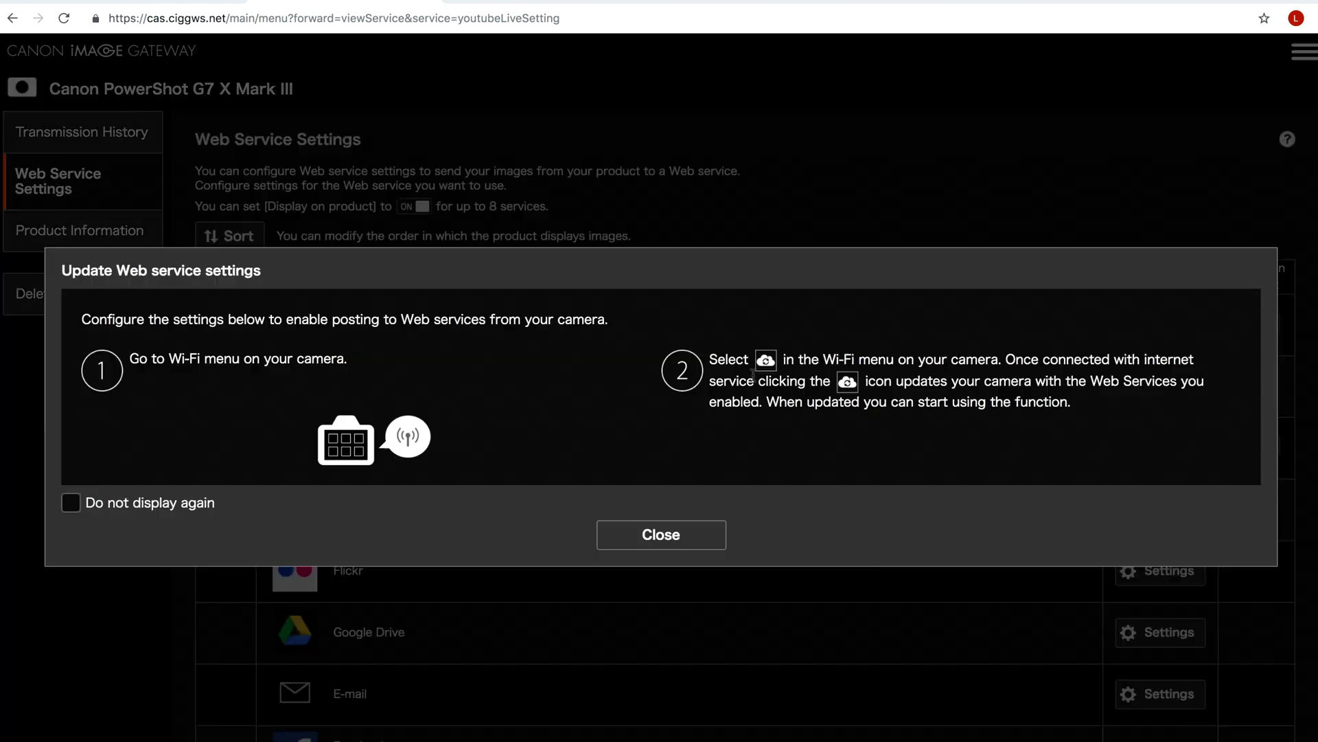
left_click(661, 539)
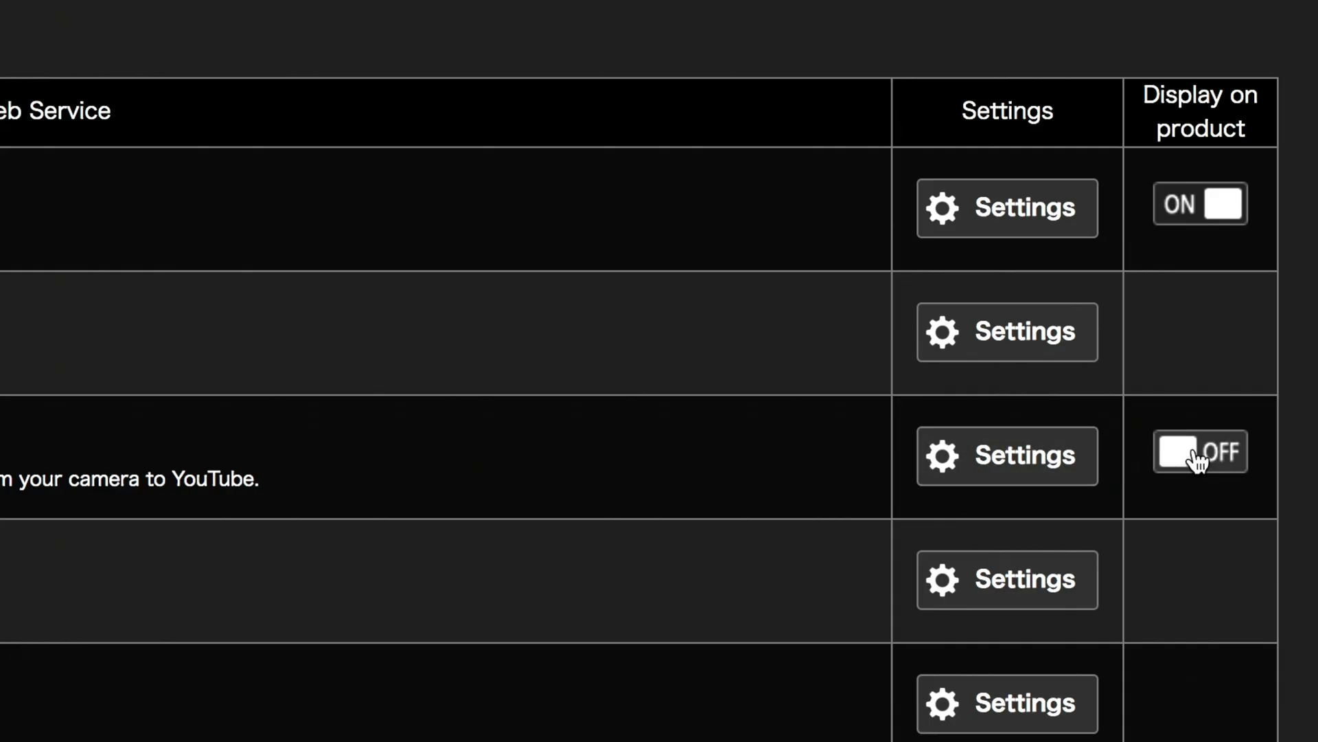
left_click(1197, 459)
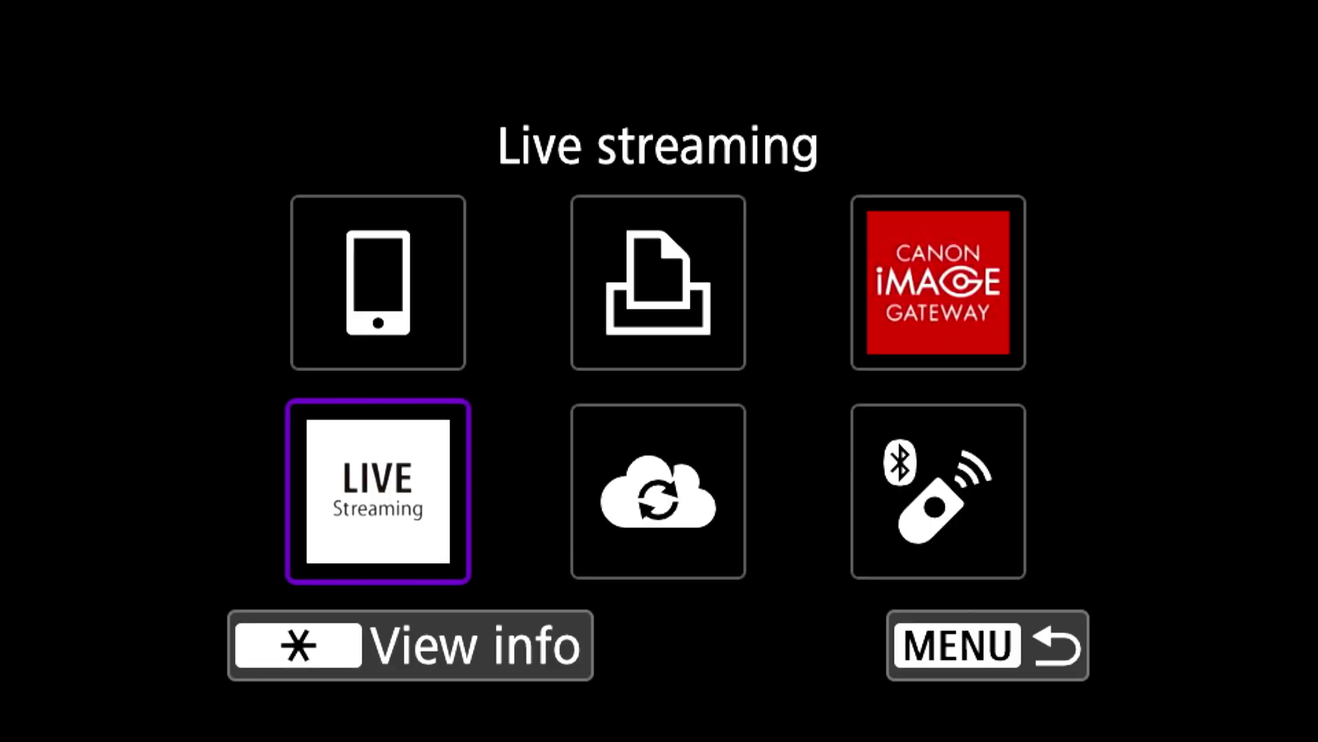
Move from the Canon iMAGE GATEWAY upload option back to Live streaming in the wireless functions.
left_click(938, 282)
left_click(377, 491)
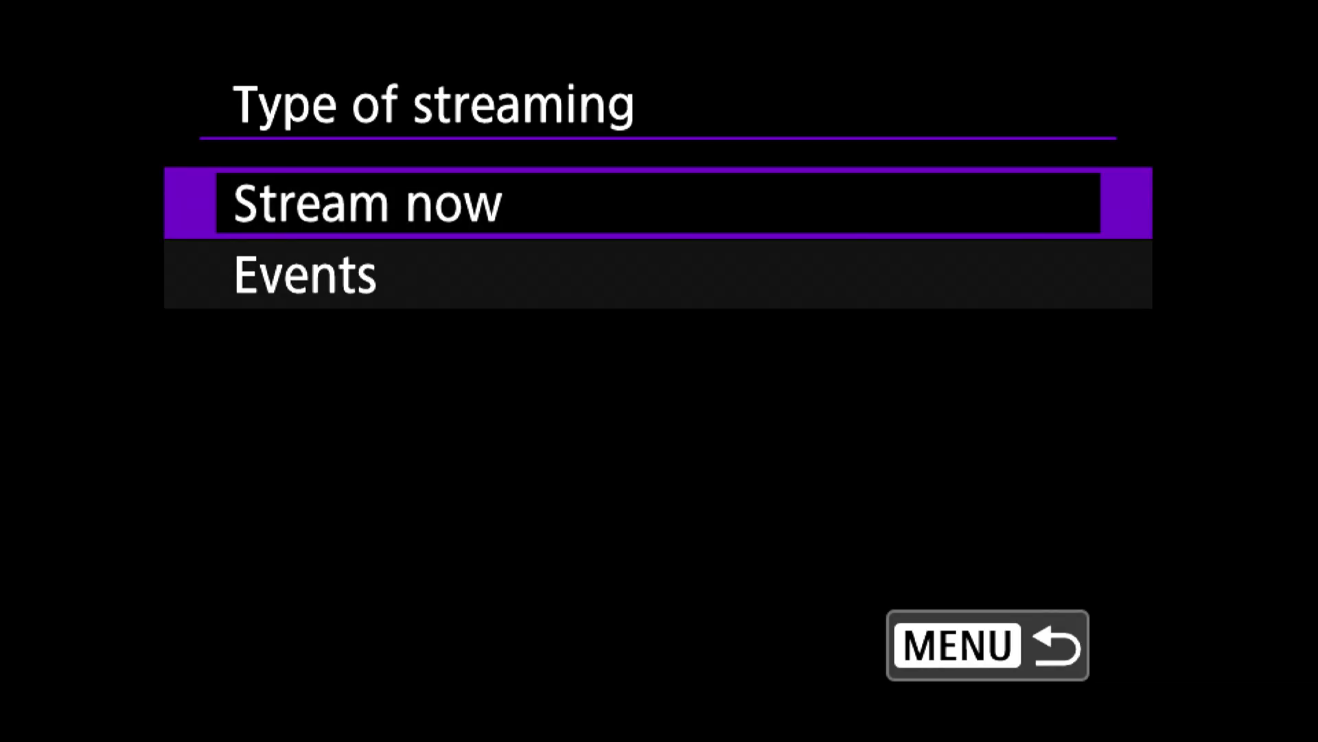
Choose 'Stream now' as the type of streaming on the camera.
key("Return")
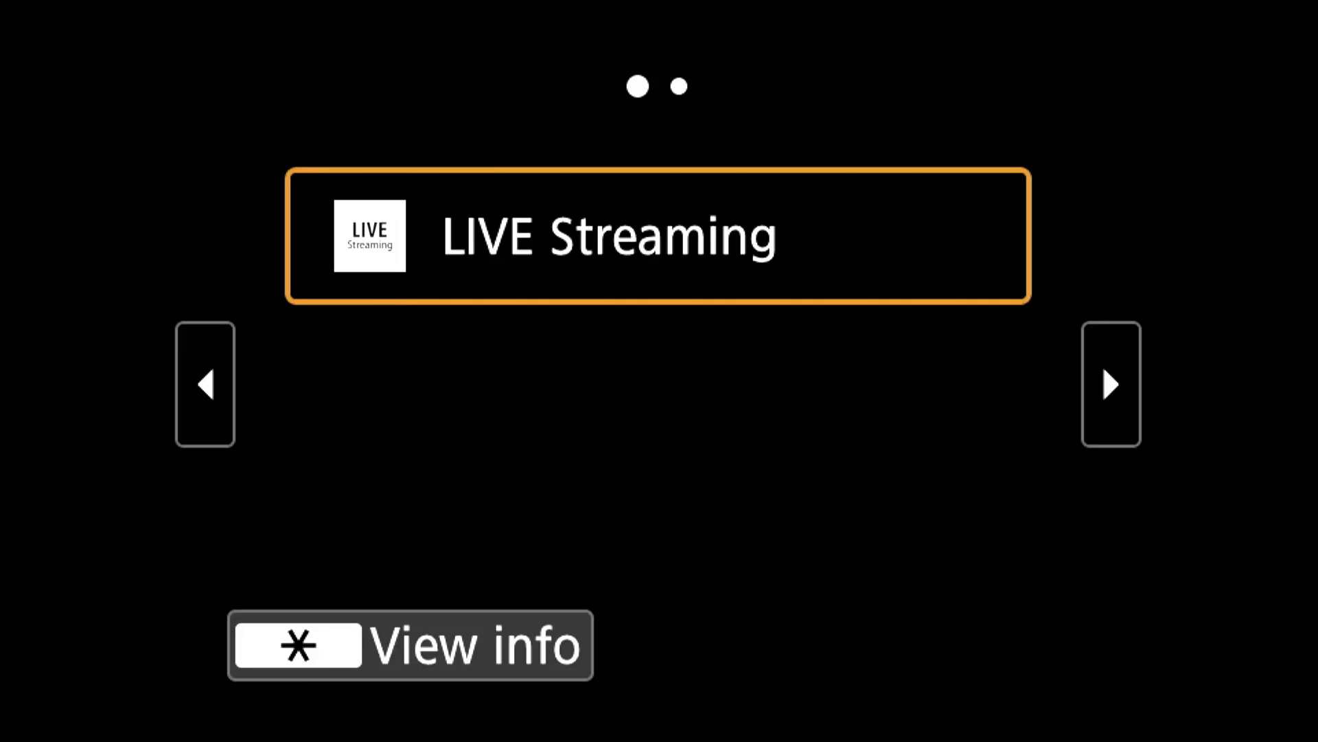
Select LIVE Streaming on the camera to bring up the YouTube Terms of use.
key("Return")
Accept the YouTube terms and select 'Your Mobile Hotspot' as the network.
key("Right")
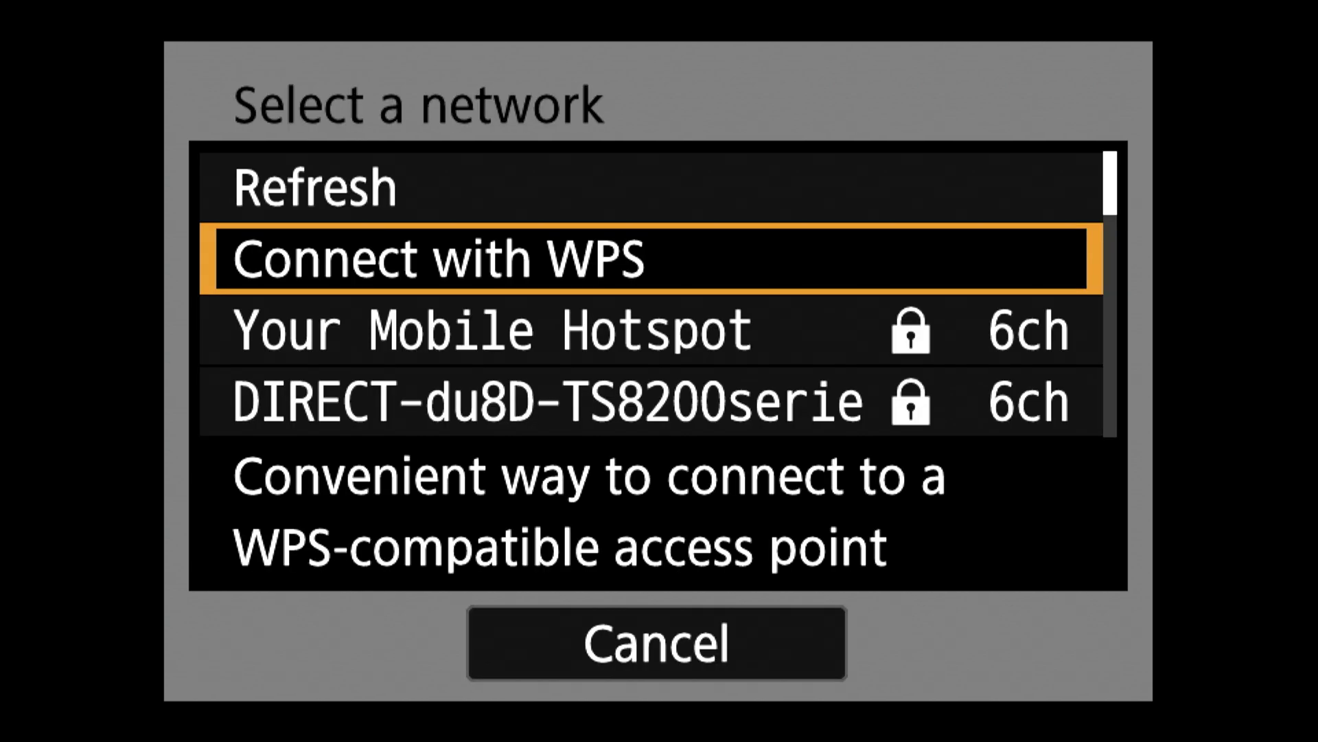
key("Down")
key("Return")
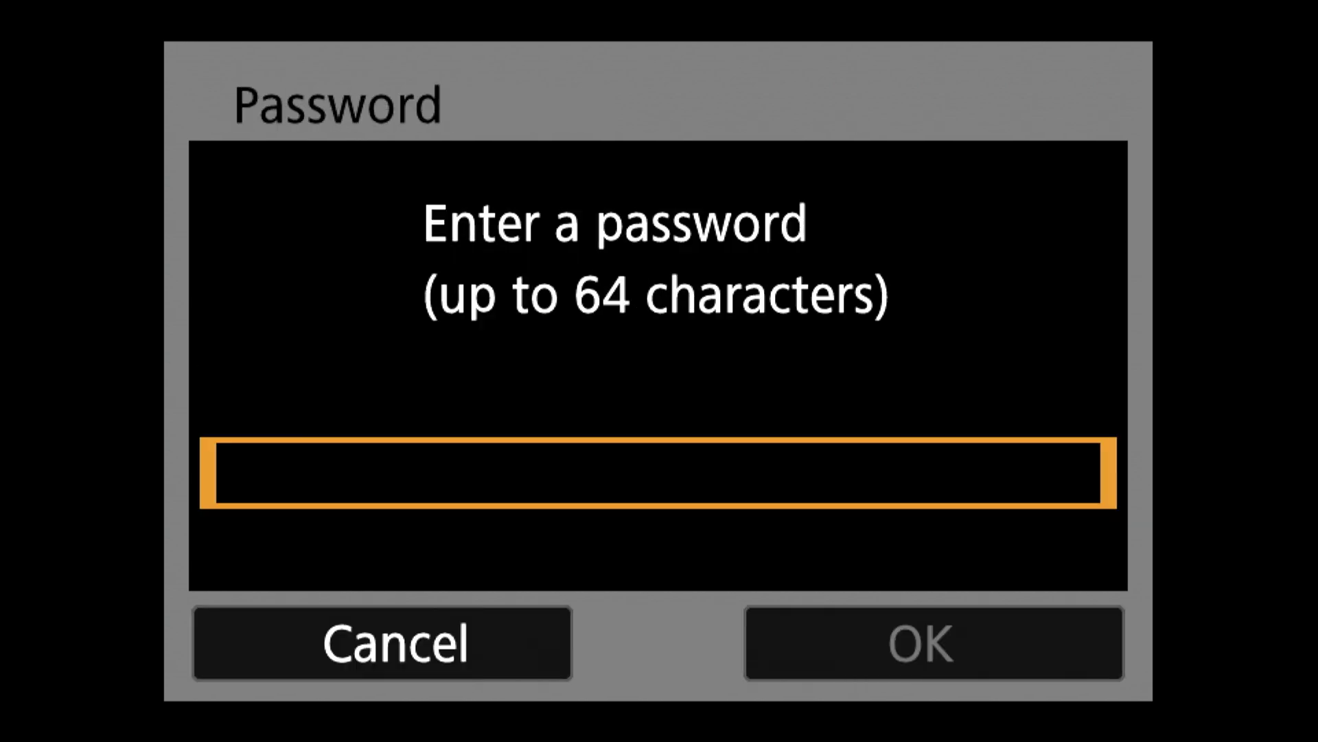
Enter the hotspot's Wi-Fi password, keep automatic IP, and choose Stream now.
key("Return")
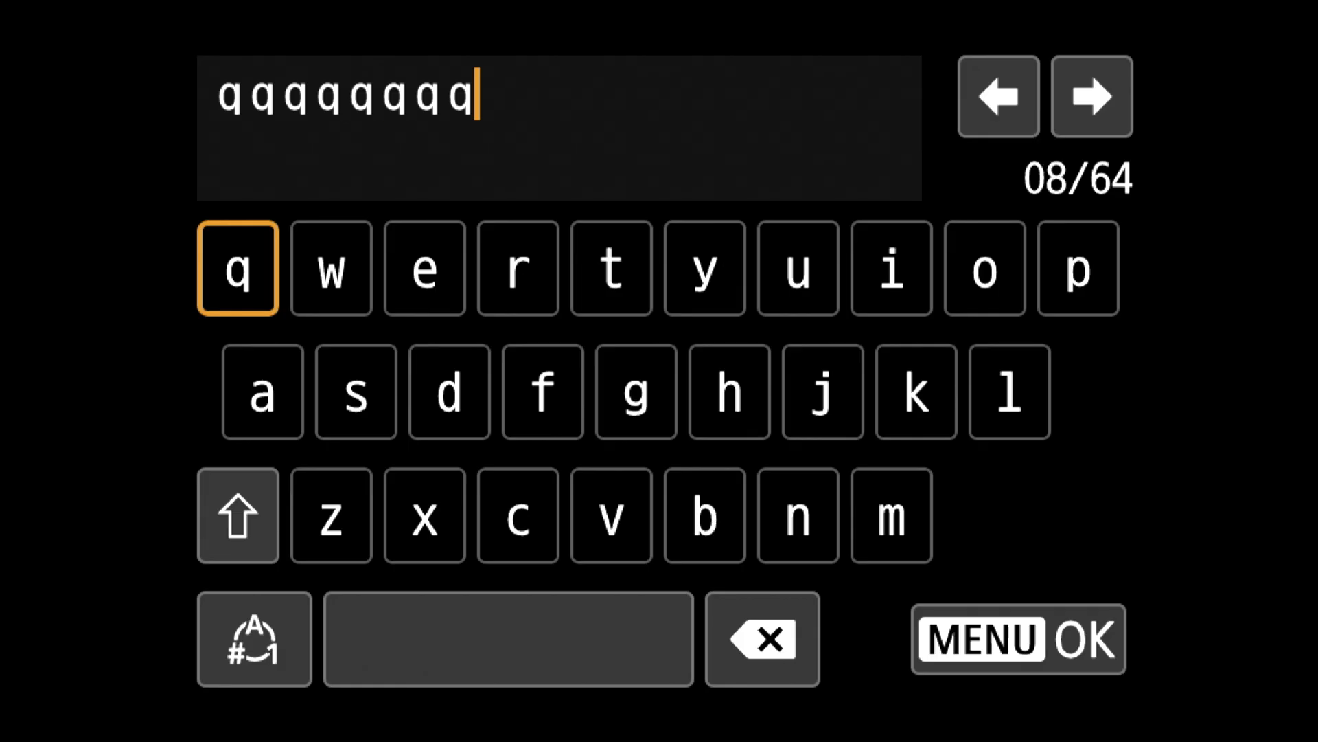
key("Return")
key("Return")
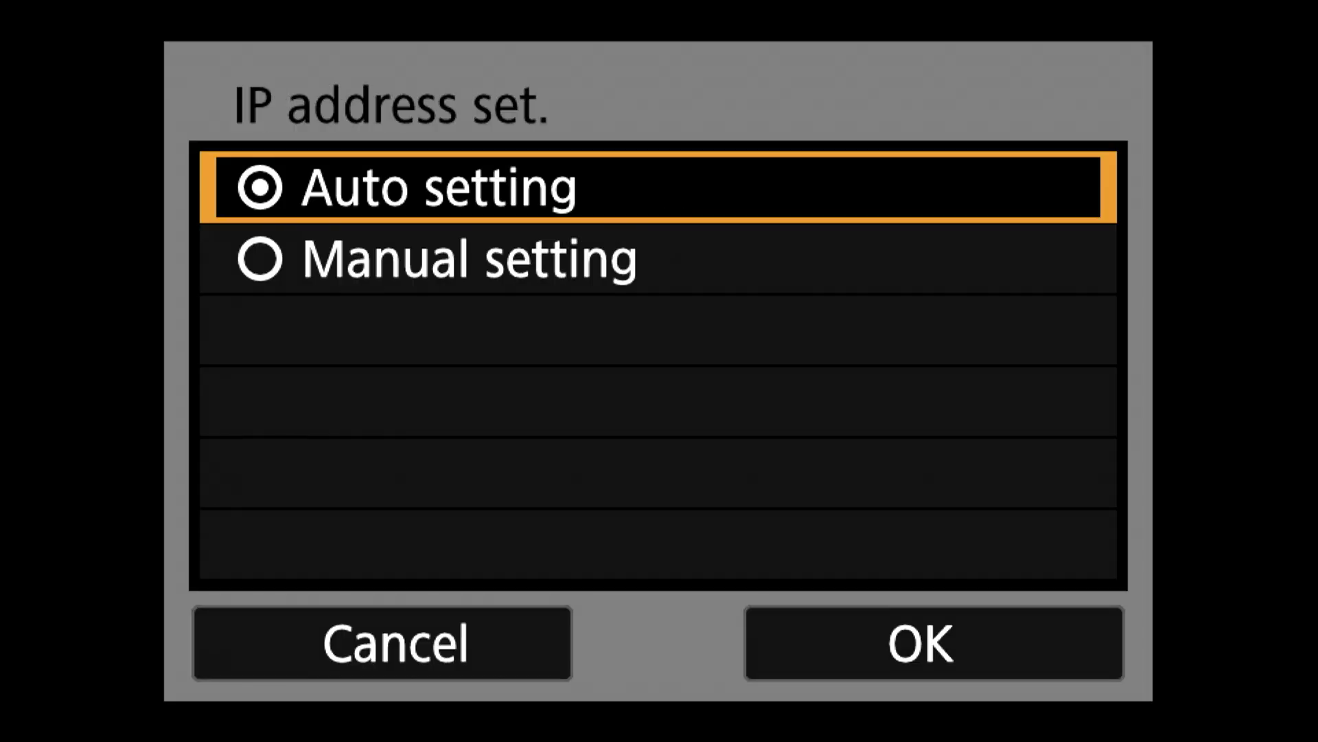
key("Down")
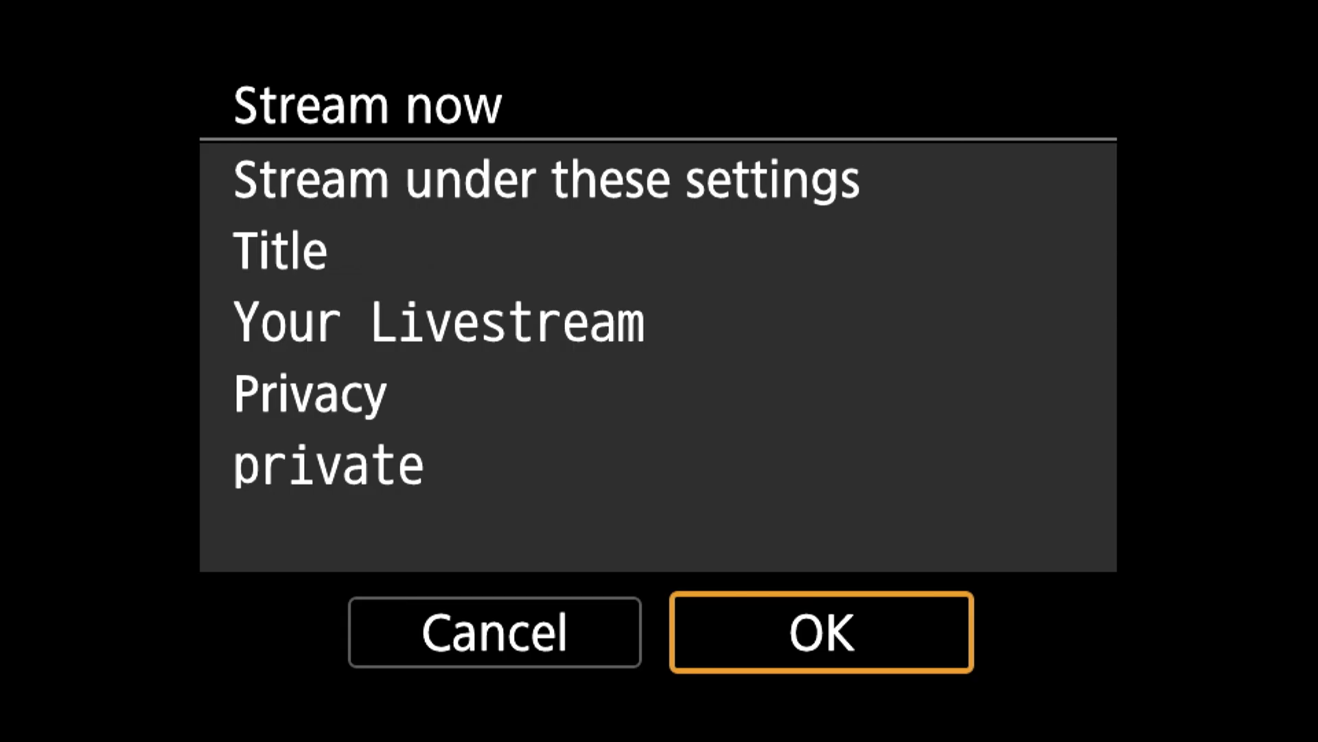
key("Return")
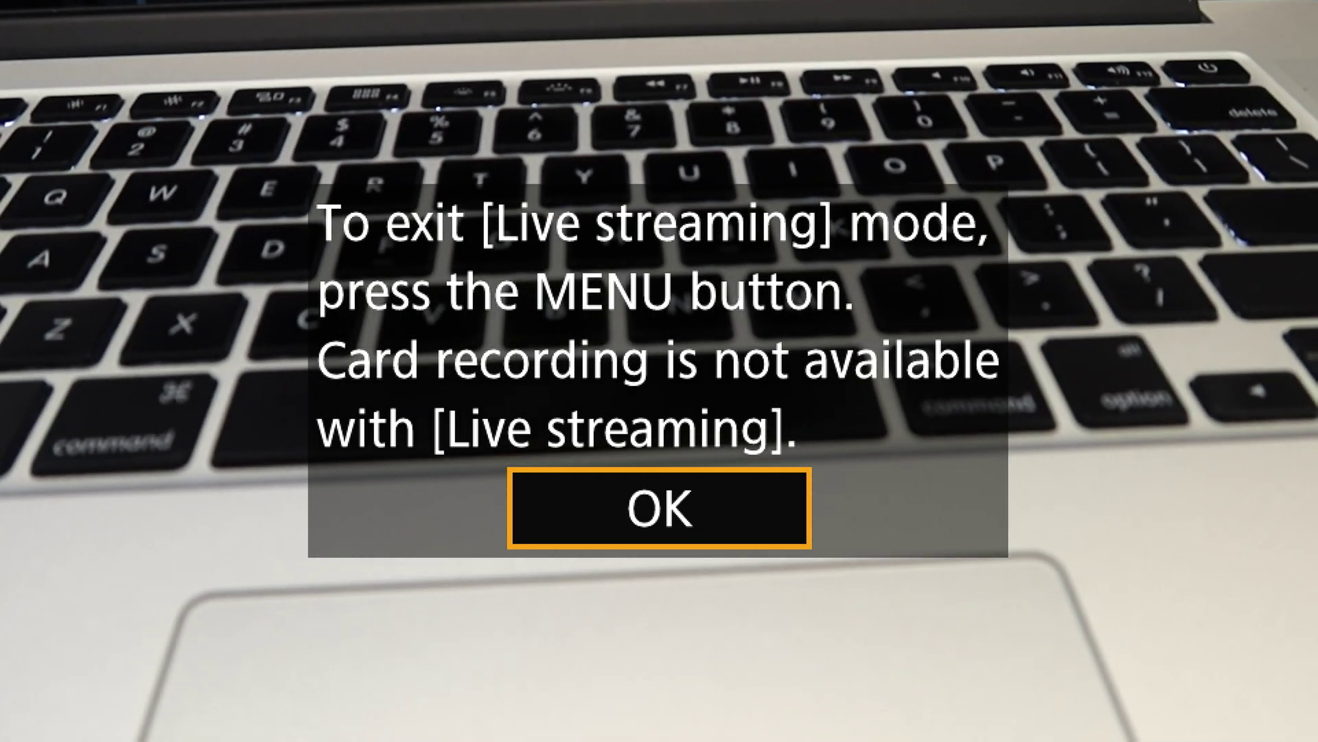